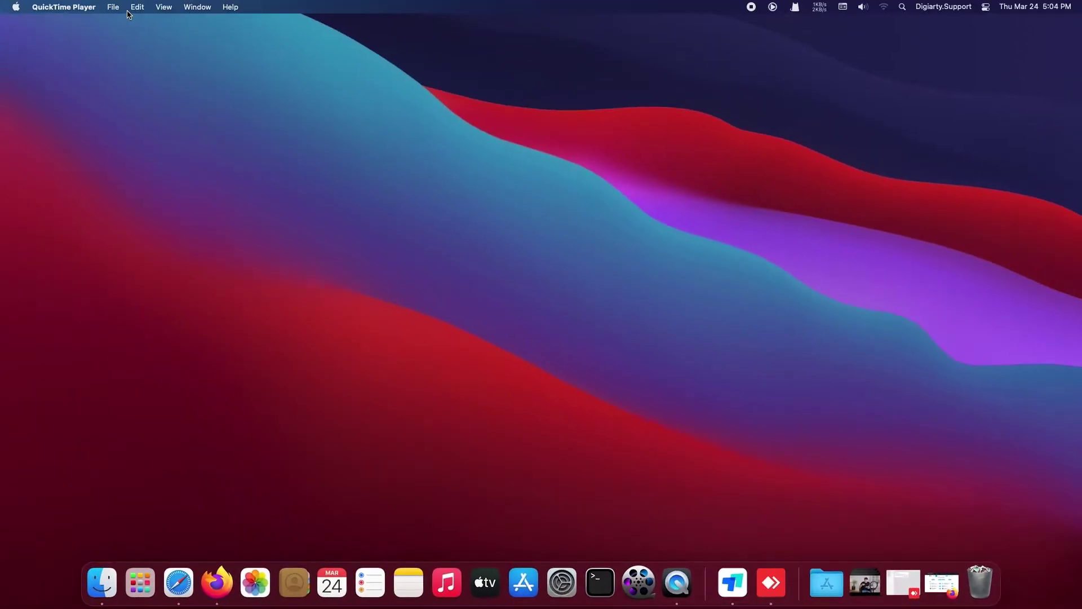
# Open video 1.mp4 from the QuickTime Player folder in QuickTime Player
pyautogui.click(113, 8)
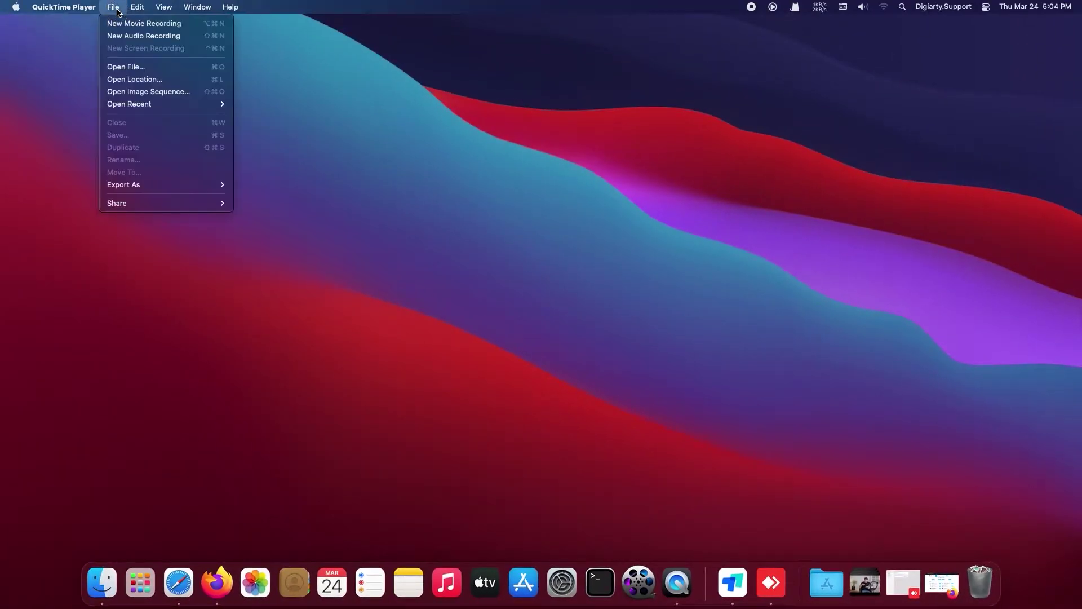
pyautogui.click(127, 66)
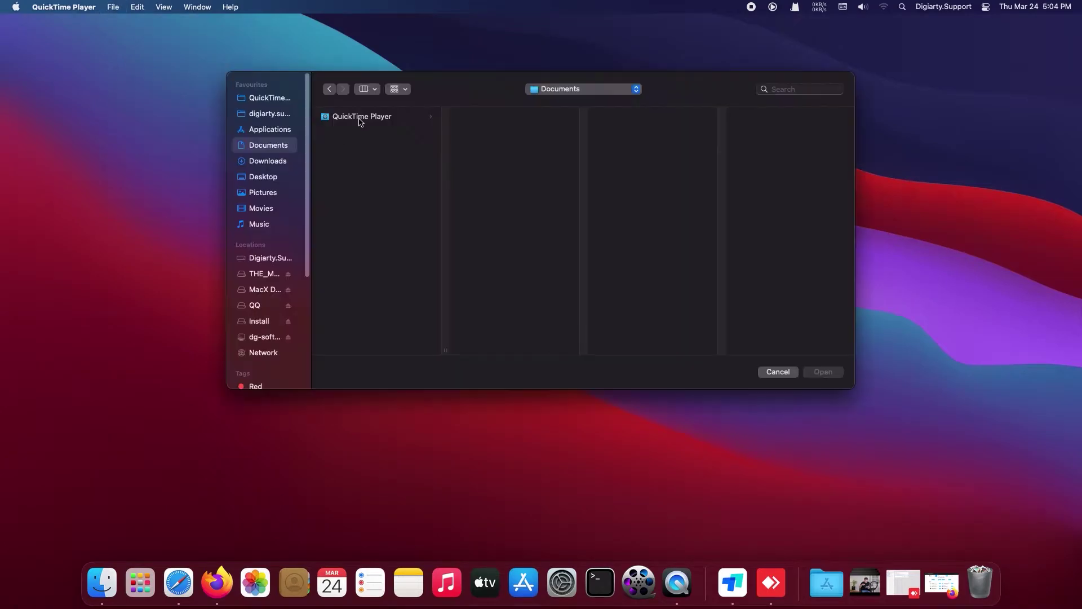
pyautogui.click(359, 117)
pyautogui.click(499, 116)
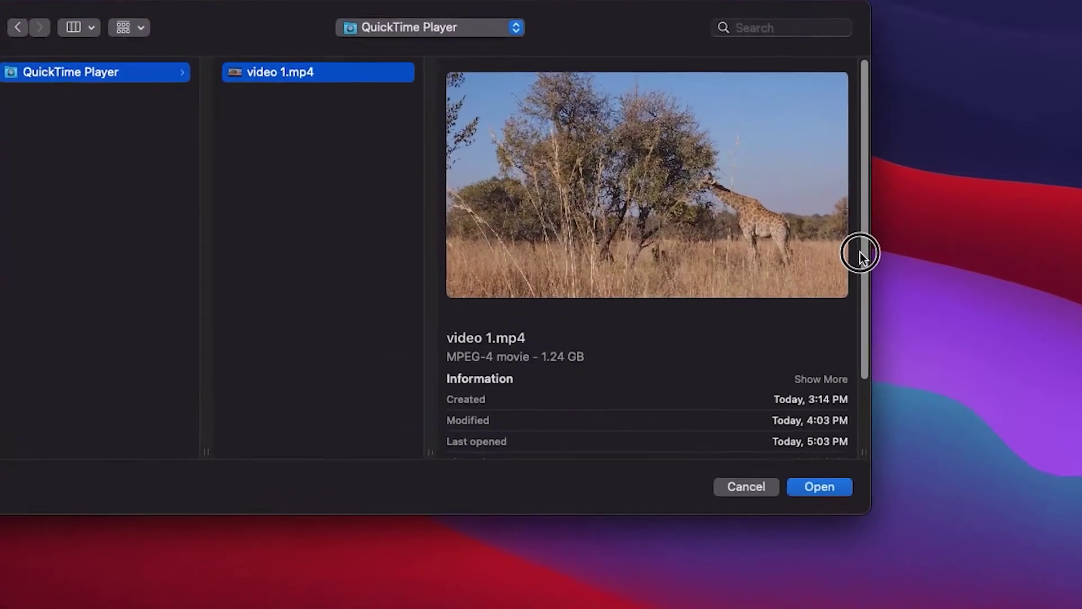
pyautogui.moveTo(860, 252); pyautogui.dragTo(871, 332)
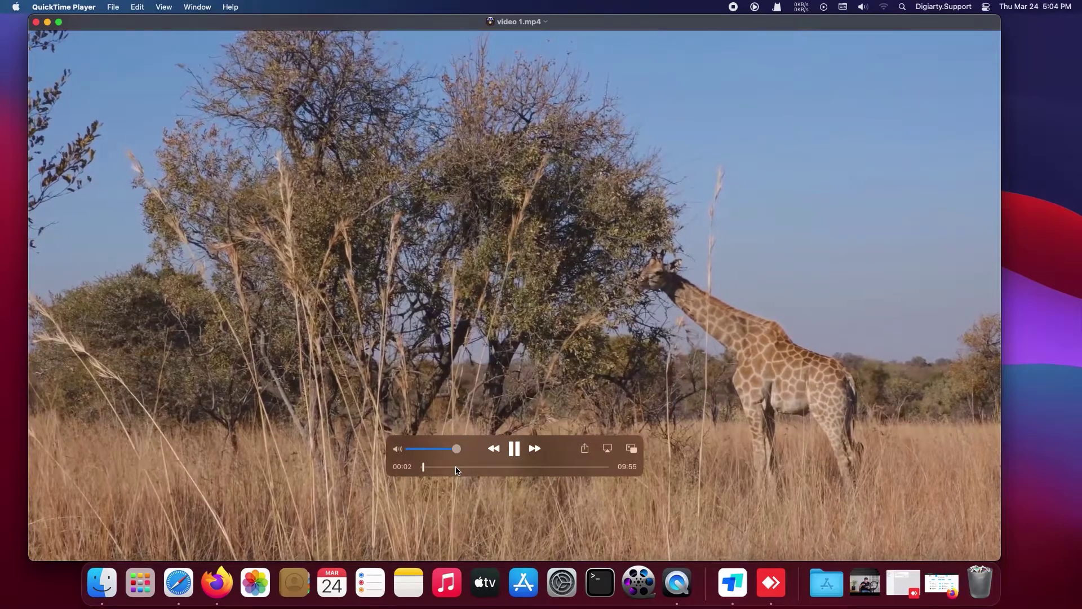
pyautogui.click(457, 469)
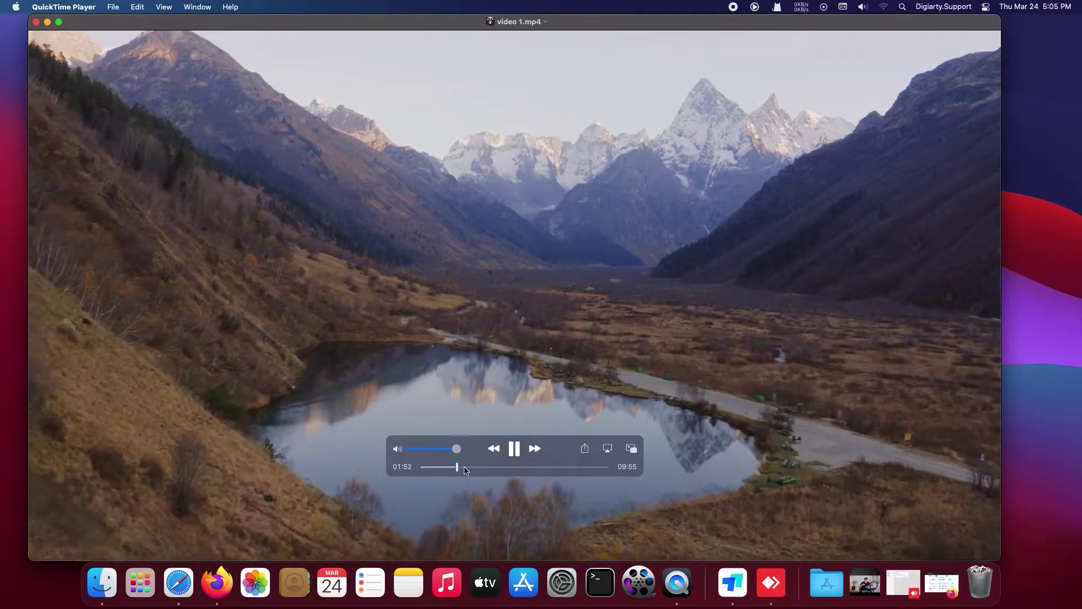
# Jump playback to around 06:11 and bring up the export resolution choices
pyautogui.click(539, 468)
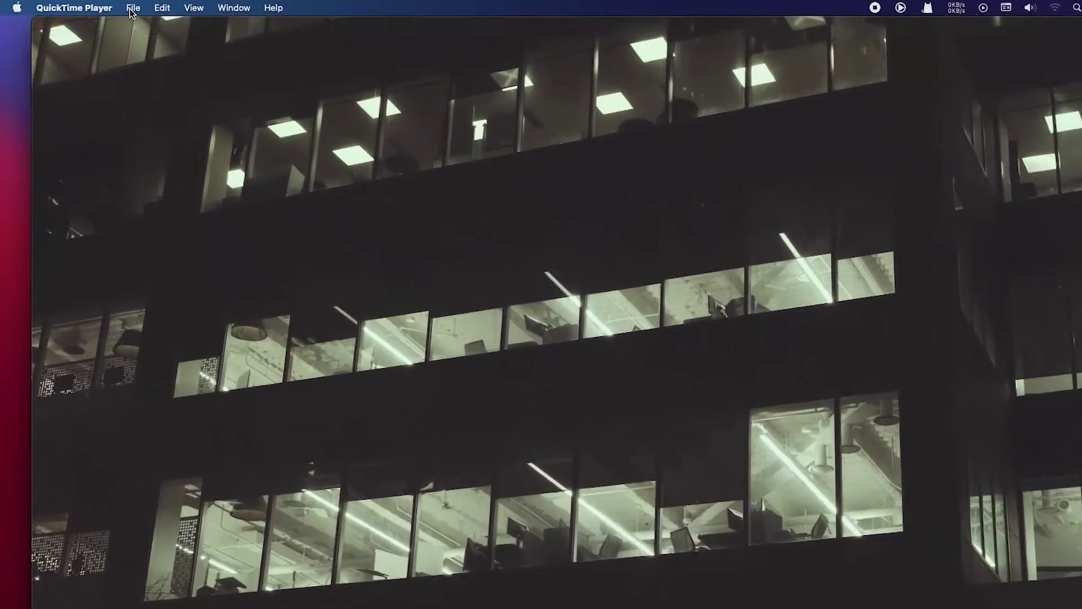
pyautogui.click(113, 7)
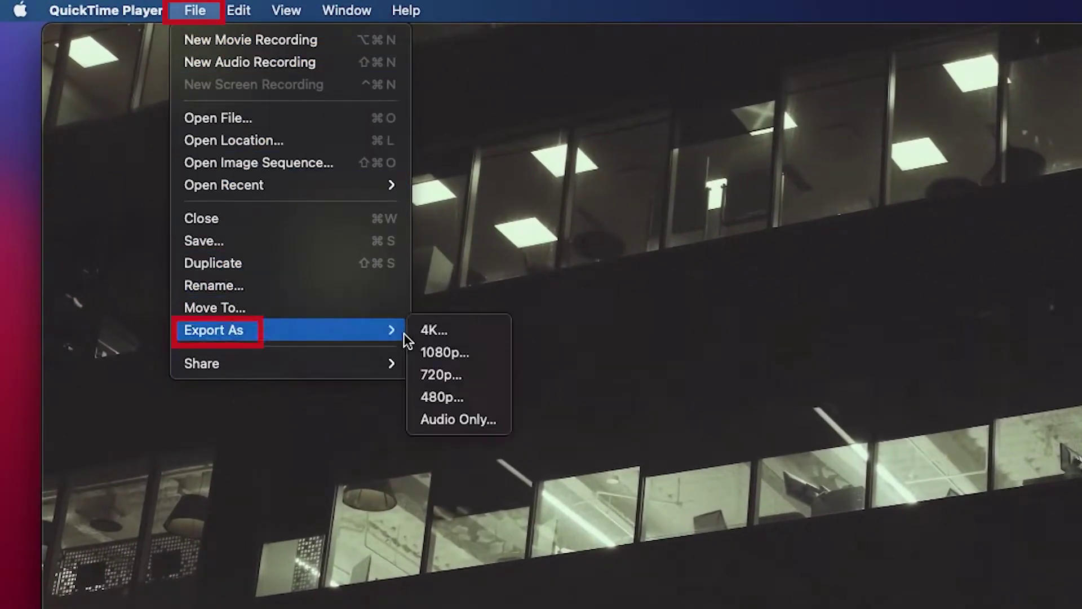
pyautogui.moveTo(288, 330)
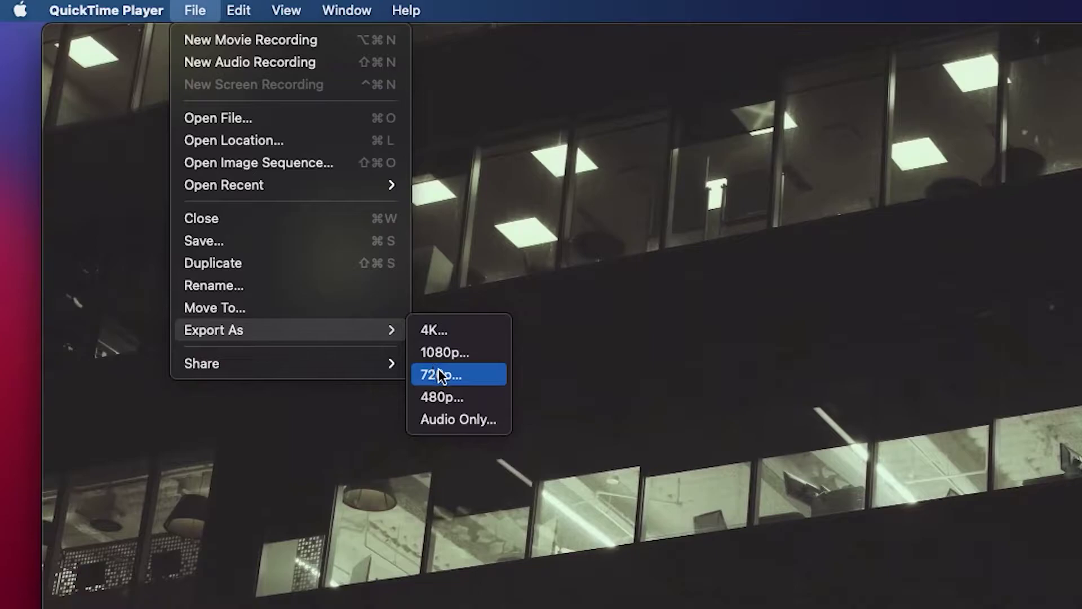
# Export the movie at 720p as sample.mov into the QuickTime Player folder
pyautogui.click(485, 375)
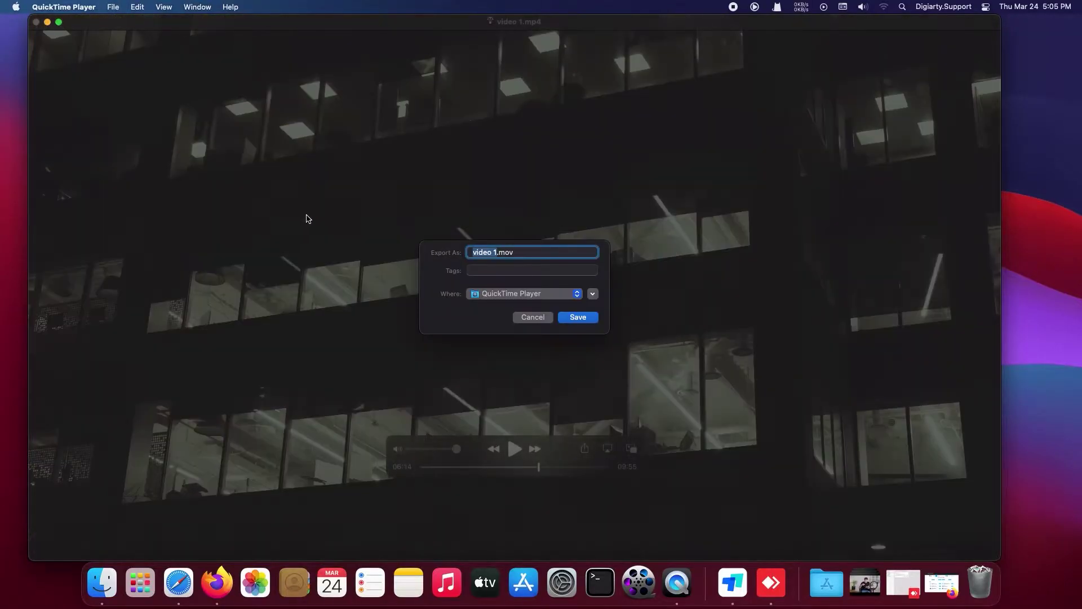
pyautogui.write('sample')
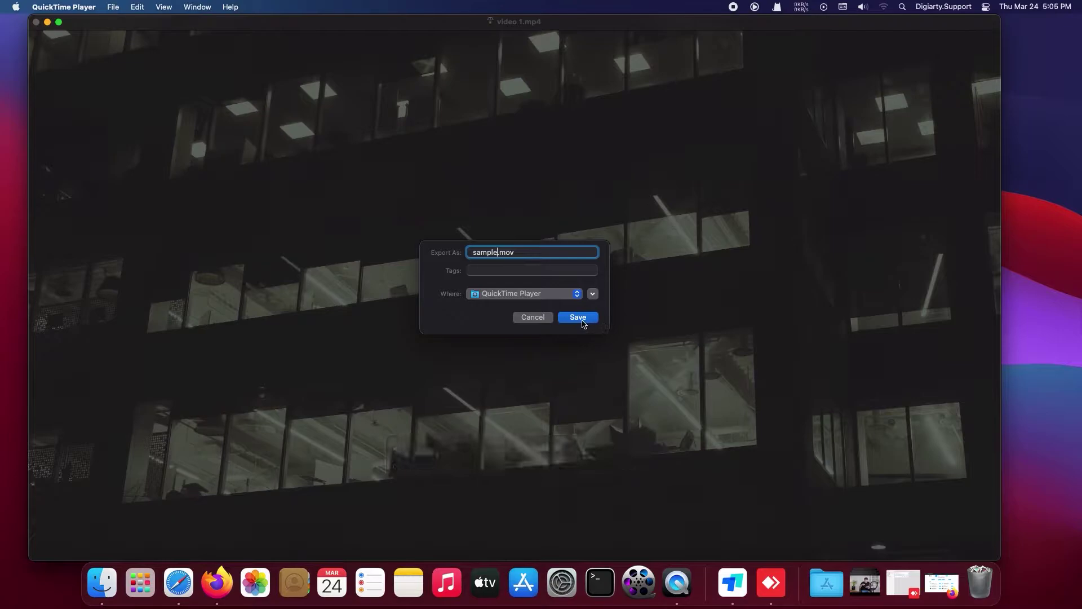
pyautogui.click(579, 319)
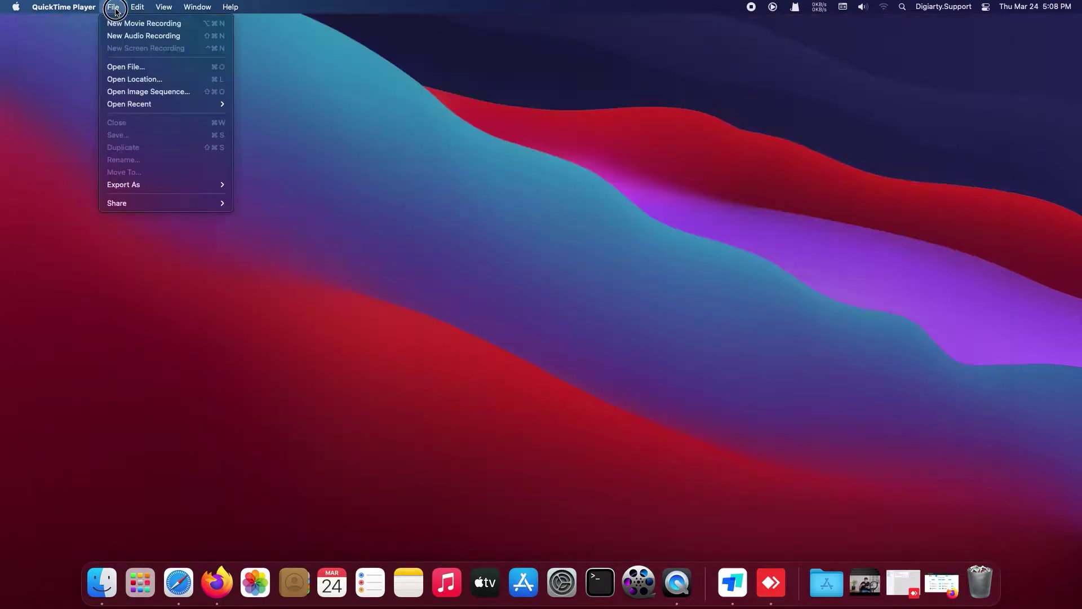
# Open sample.mov to confirm it is 1280×720 and 504.7 MB
pyautogui.click(127, 69)
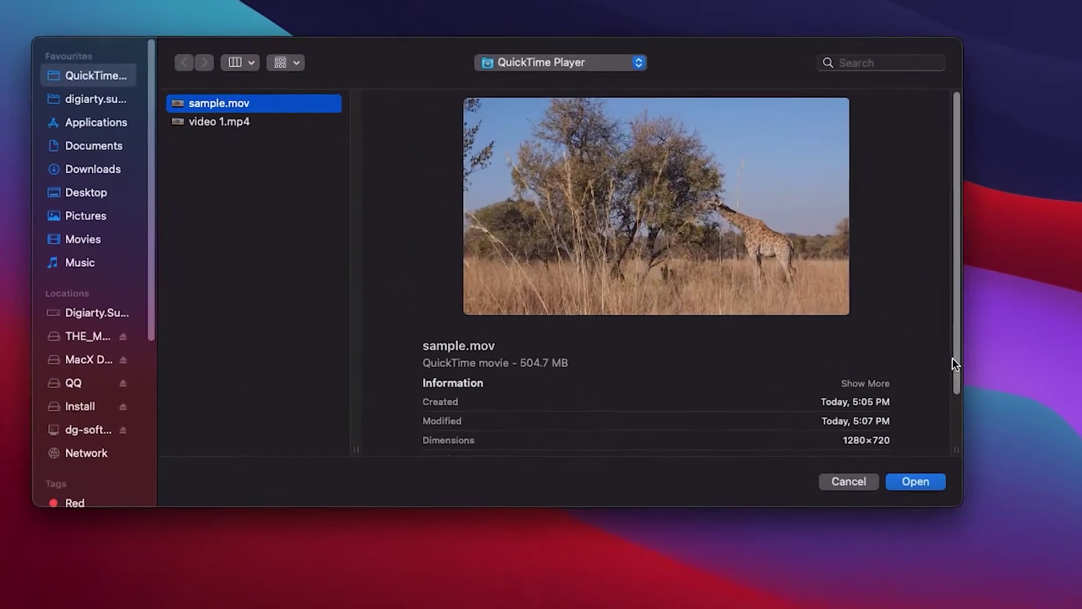
pyautogui.scroll(-3, 1021, 416)
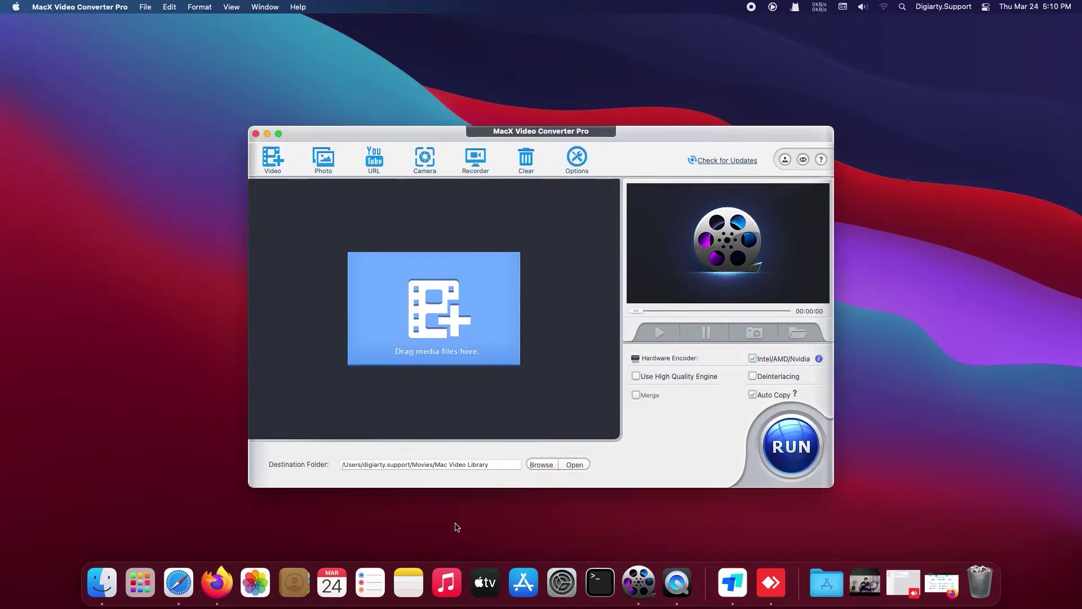
# Visit the MacX Video Converter Free page from the Safari search results
pyautogui.click(178, 582)
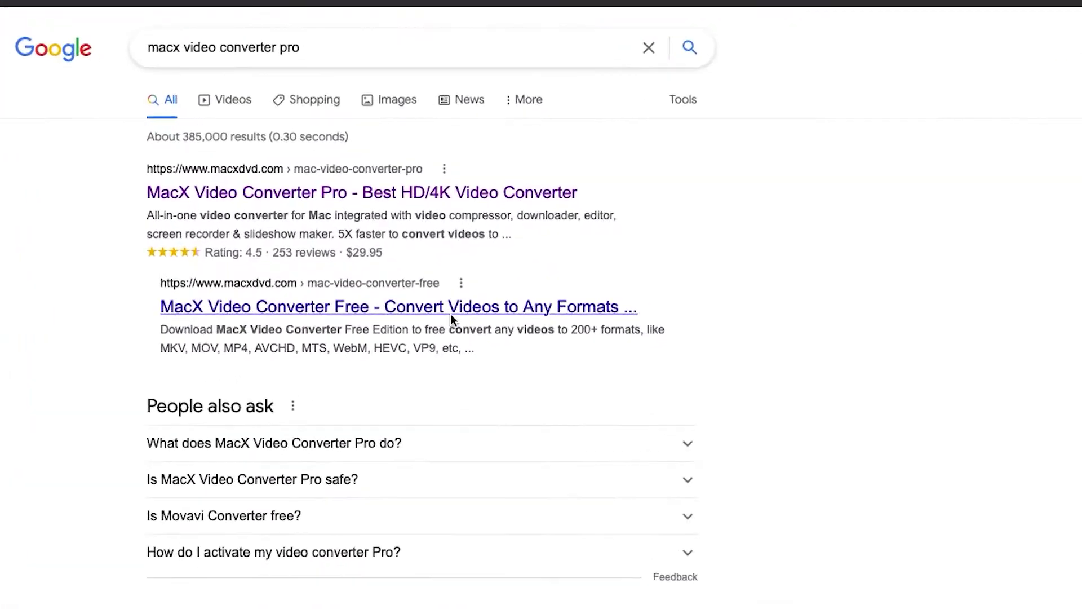
pyautogui.click(451, 314)
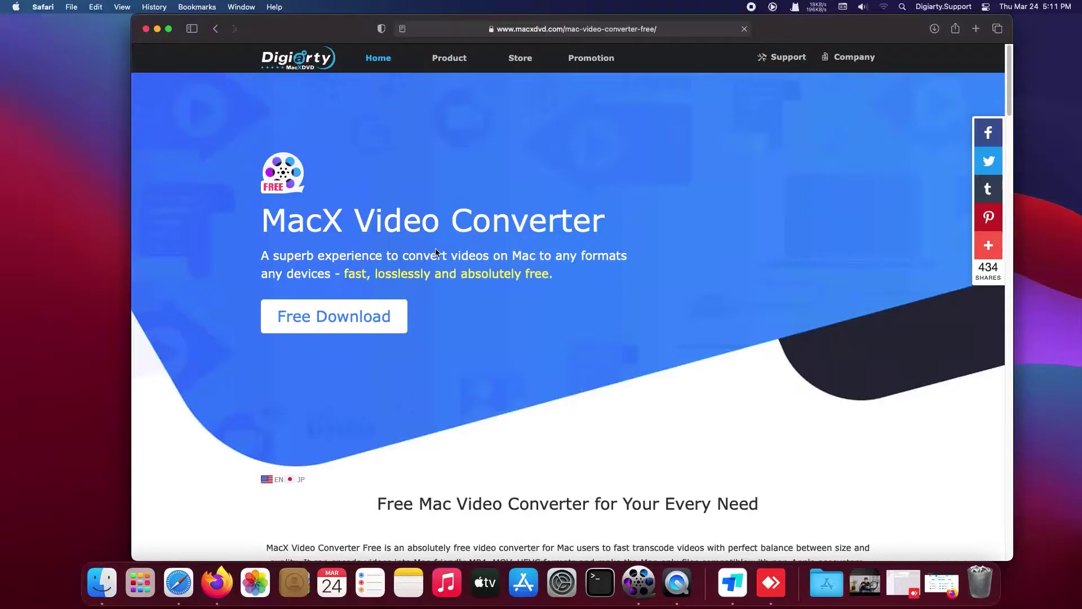
pyautogui.scroll(-5, 430, 201)
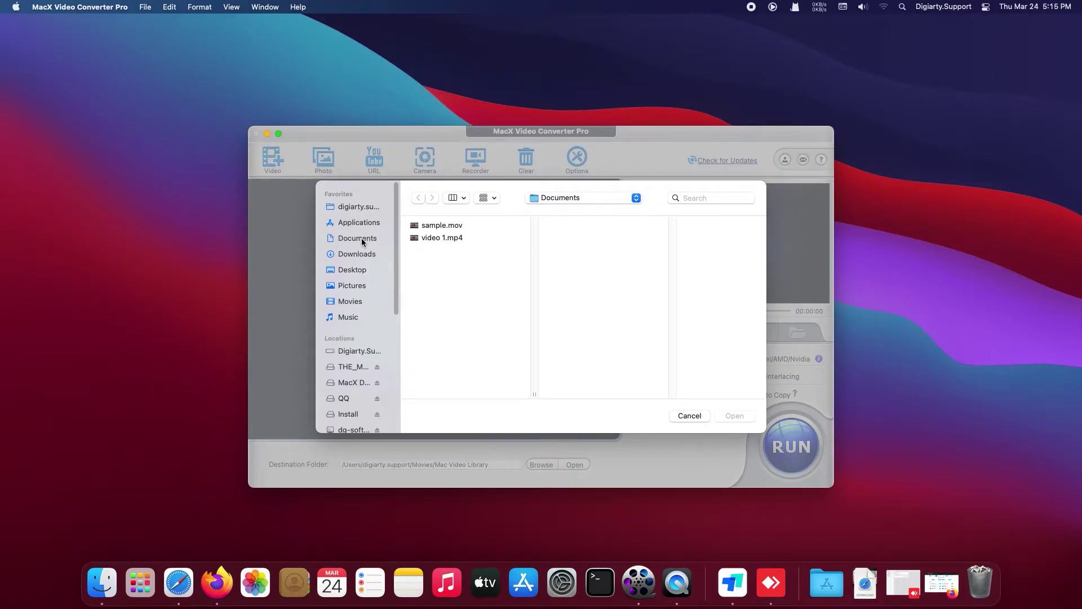
# Load the original video 1.mp4 from the QuickTime Player folder into the converter
pyautogui.click(361, 238)
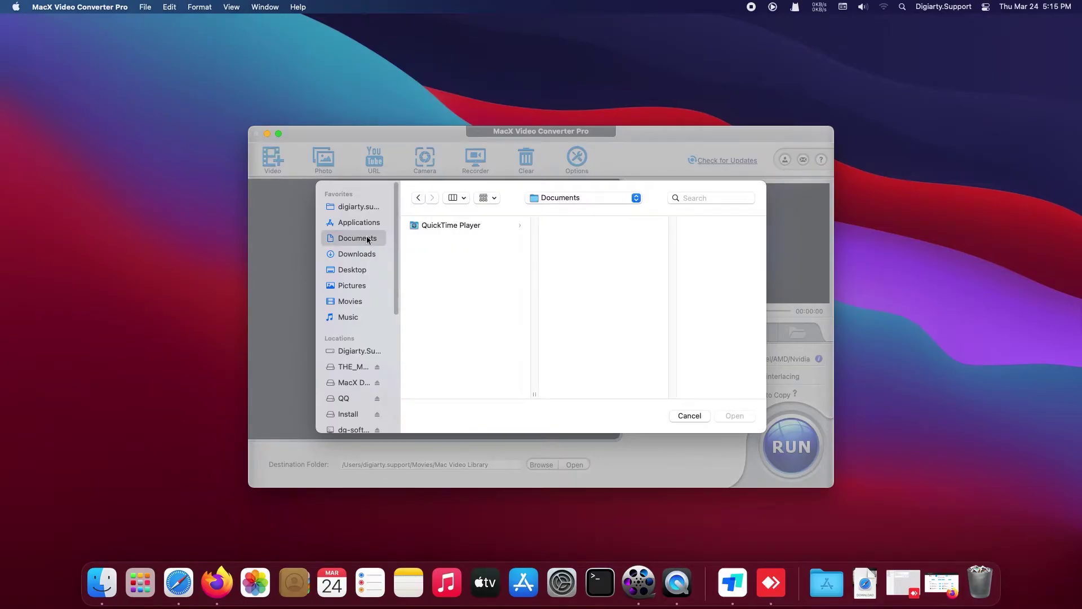
pyautogui.click(452, 229)
pyautogui.click(578, 239)
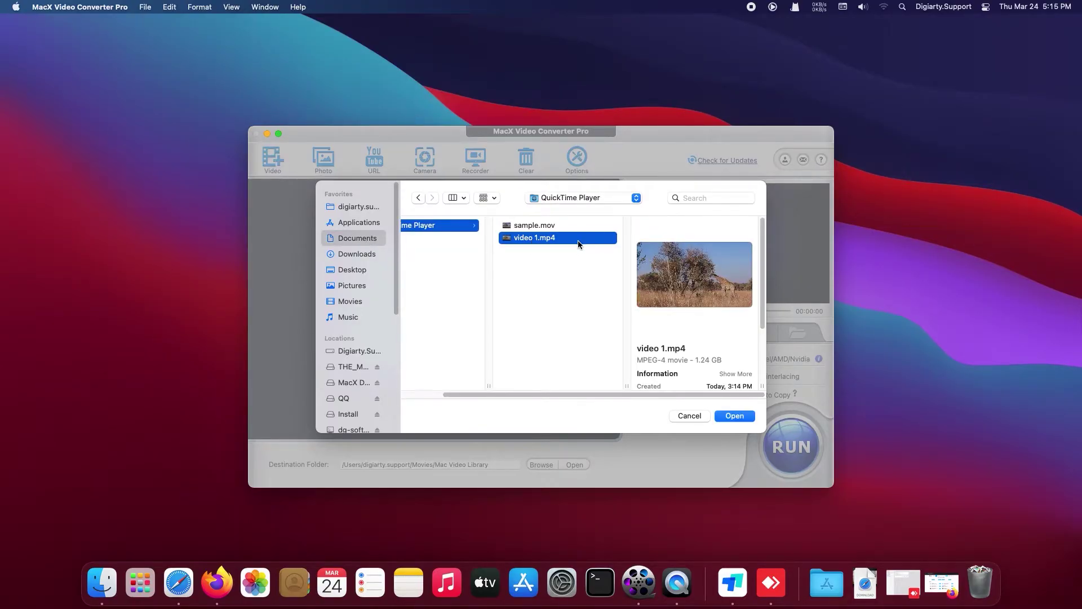
pyautogui.moveTo(763, 304); pyautogui.dragTo(766, 355)
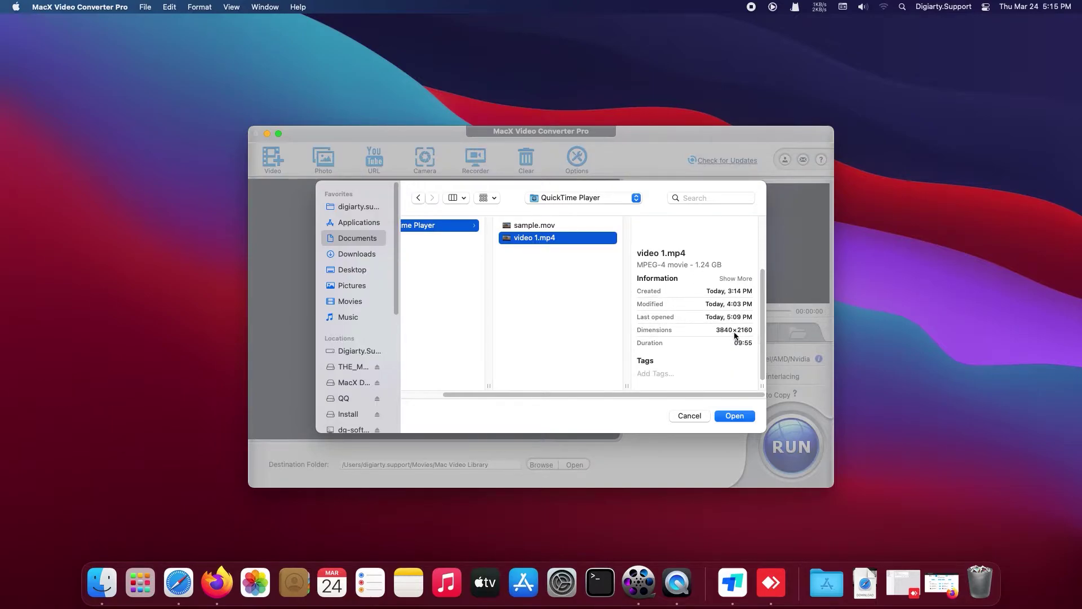
pyautogui.click(733, 417)
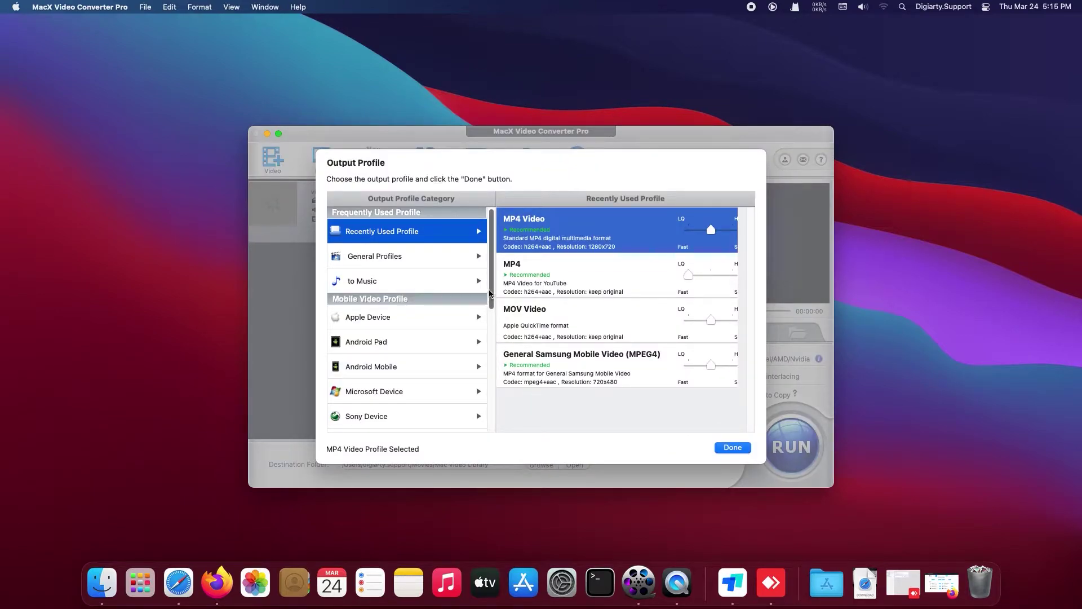
pyautogui.moveTo(490, 293); pyautogui.dragTo(493, 303)
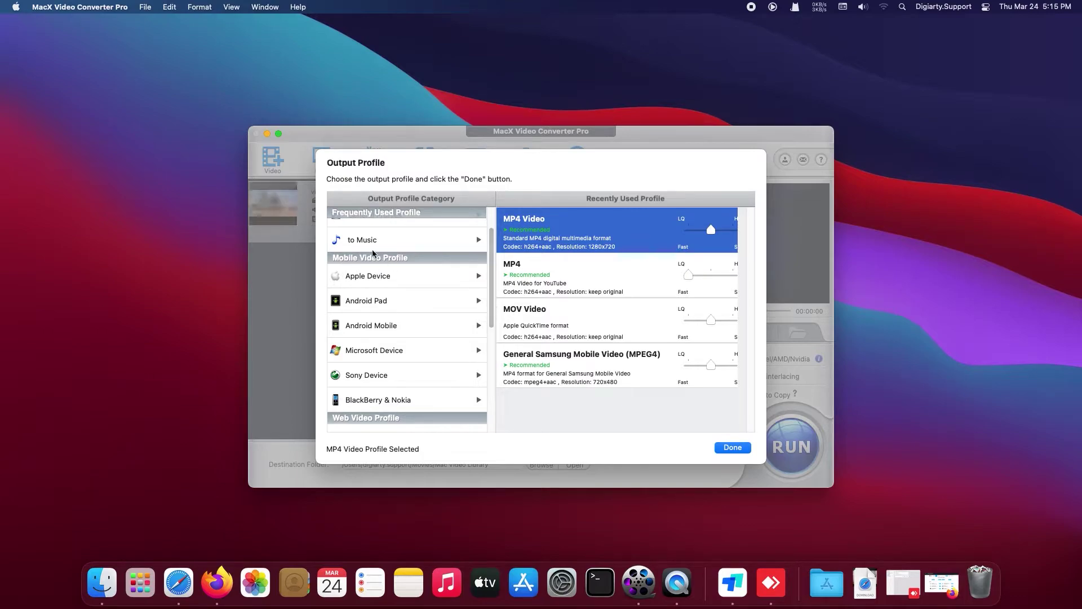
pyautogui.scroll(-5, 483, 268)
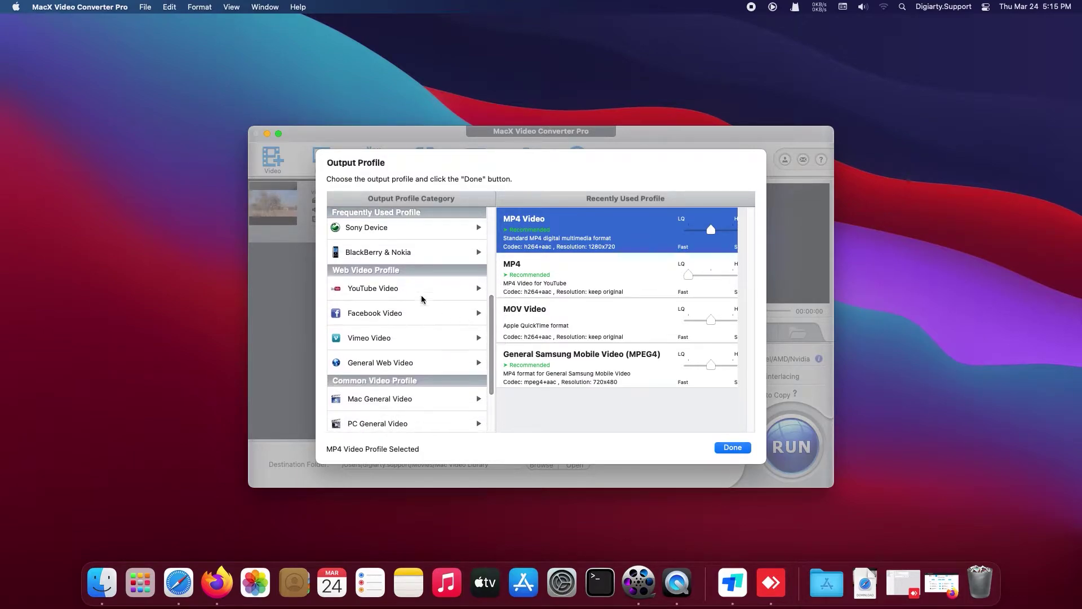
pyautogui.scroll(-2, 496, 339)
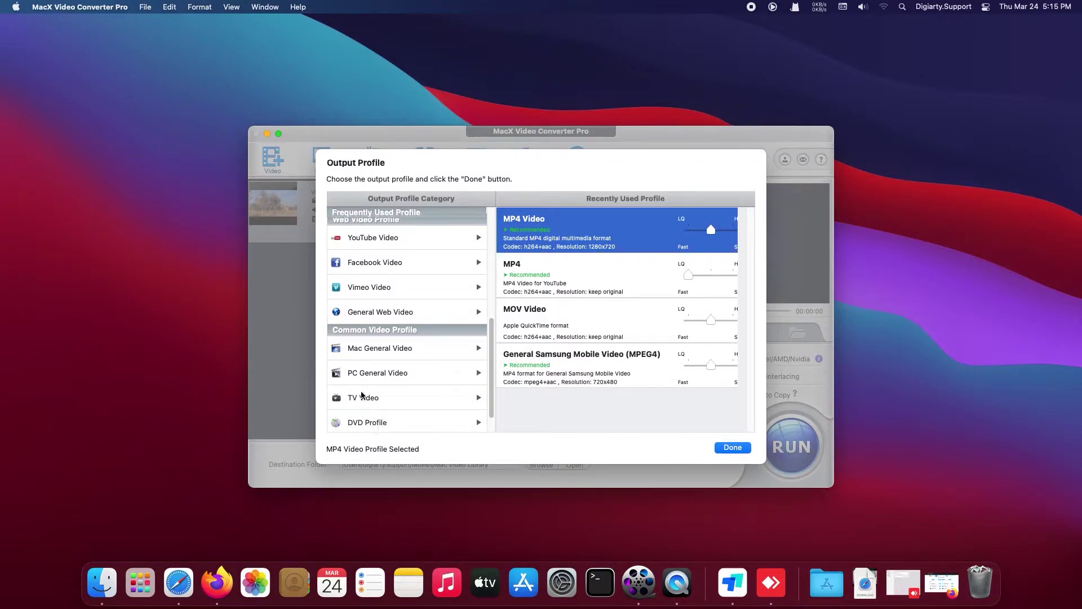
pyautogui.moveTo(491, 339); pyautogui.dragTo(493, 254)
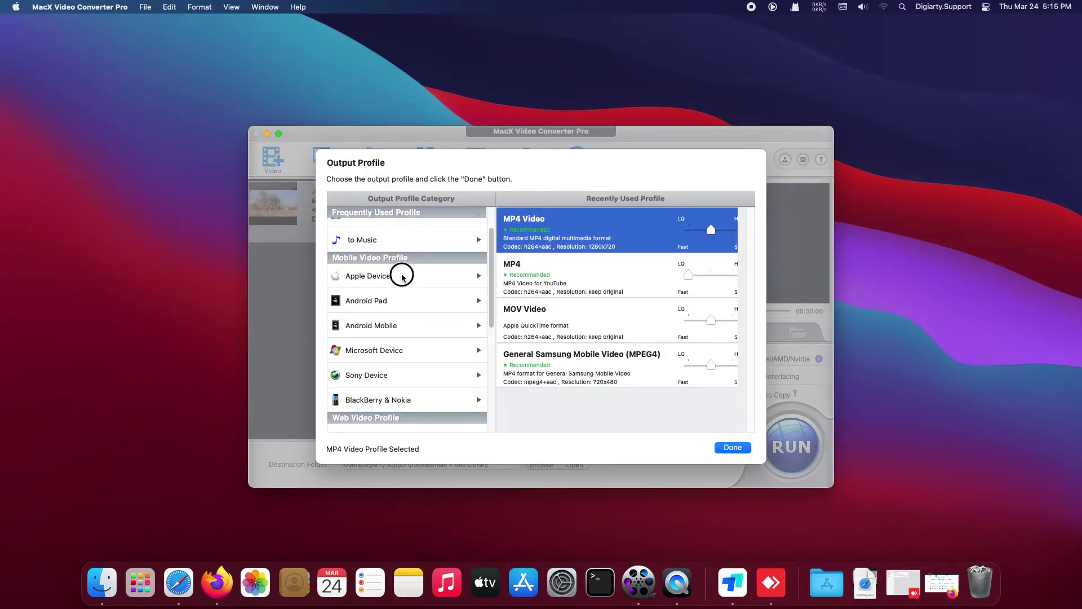
# Browse the Apple Device profiles, then choose General Profiles > MP4 Video as the output format
pyautogui.click(402, 274)
pyautogui.click(404, 219)
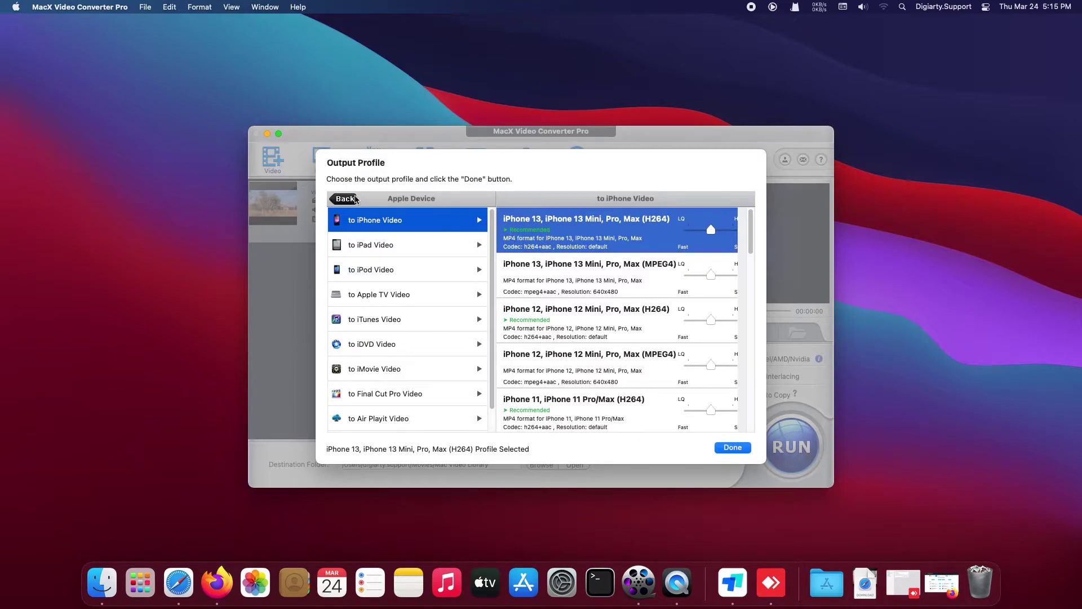
pyautogui.click(345, 198)
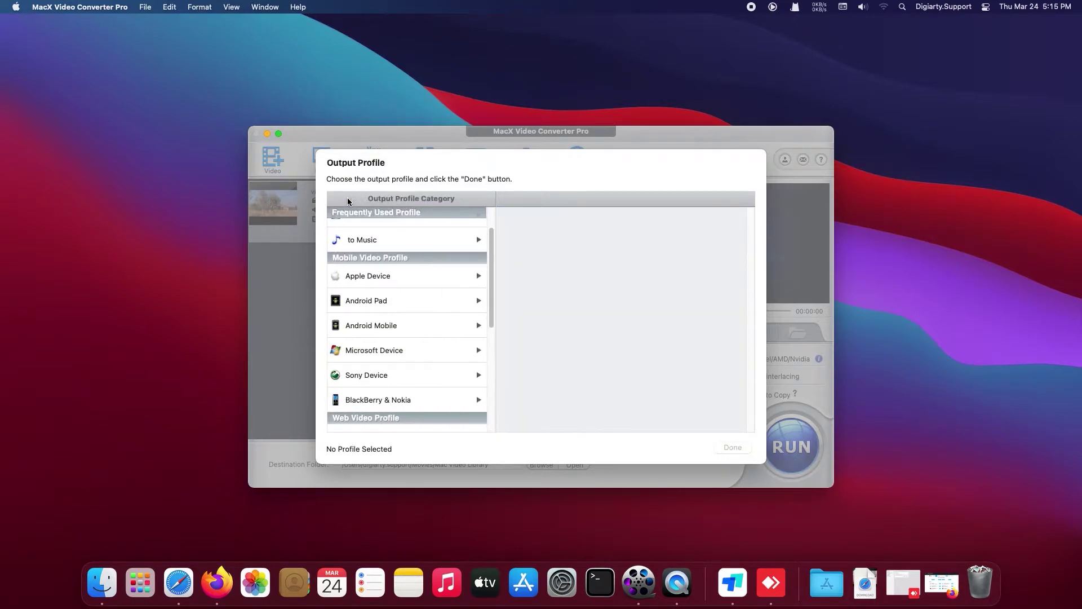
pyautogui.scroll(2, 487, 252)
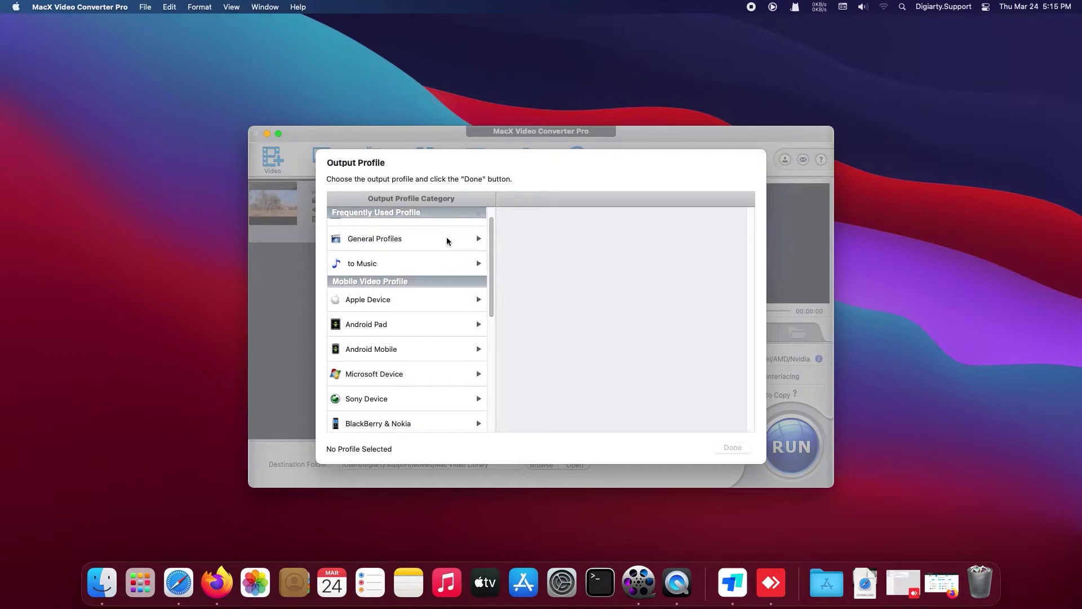
pyautogui.click(447, 241)
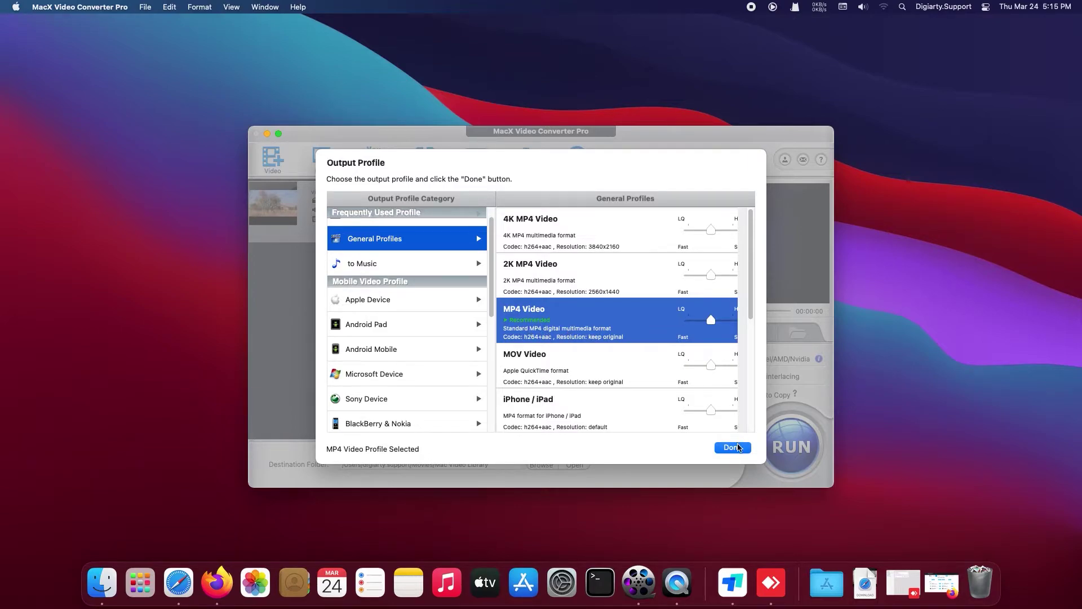
pyautogui.click(738, 448)
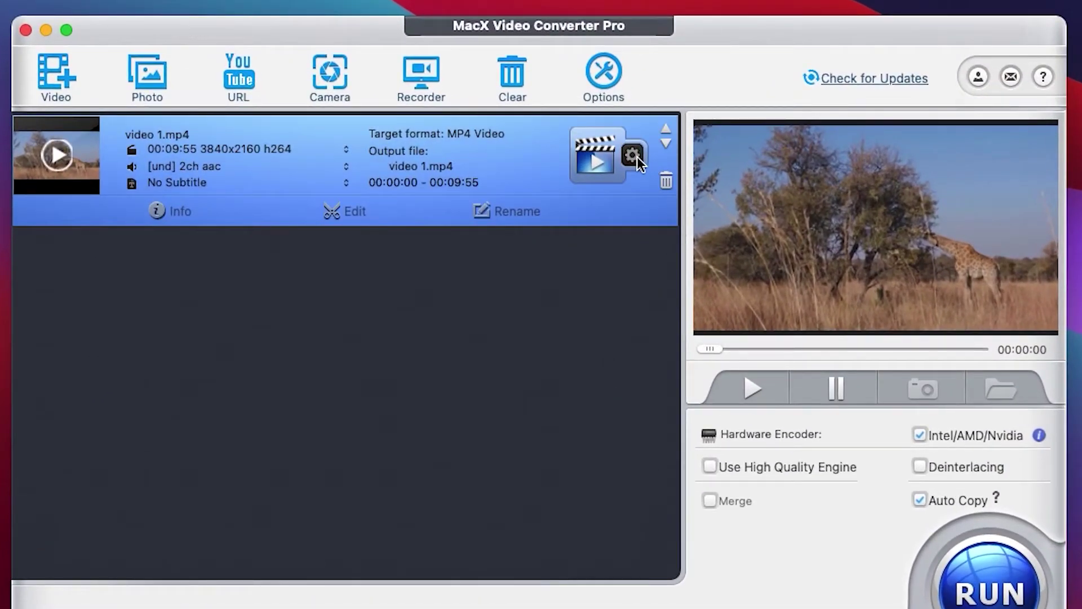
# Set the MP4 output resolution to 1280x720 in the output settings
pyautogui.click(633, 155)
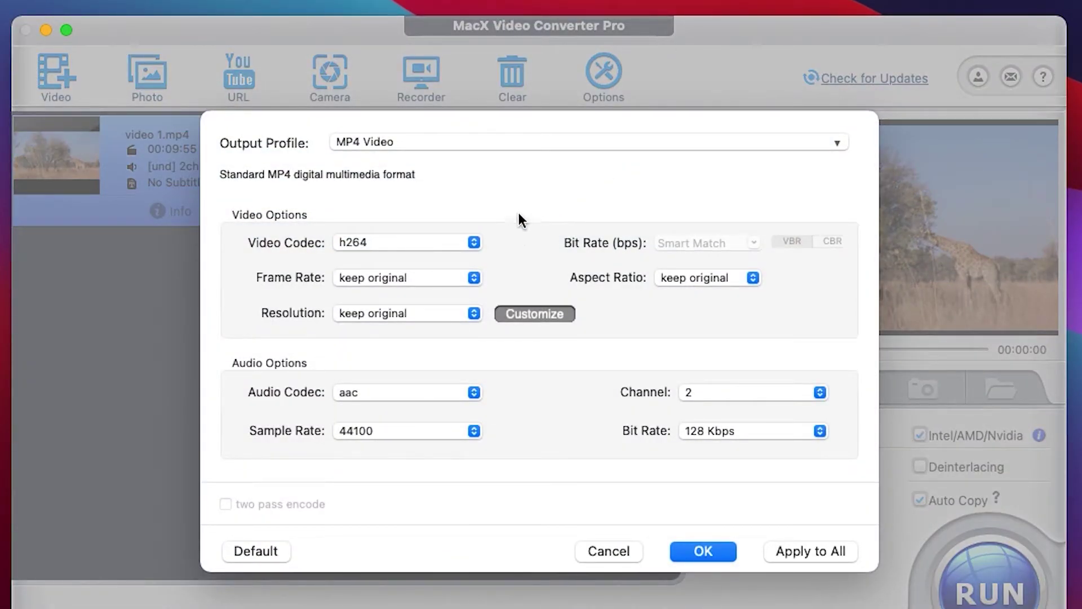
pyautogui.click(471, 315)
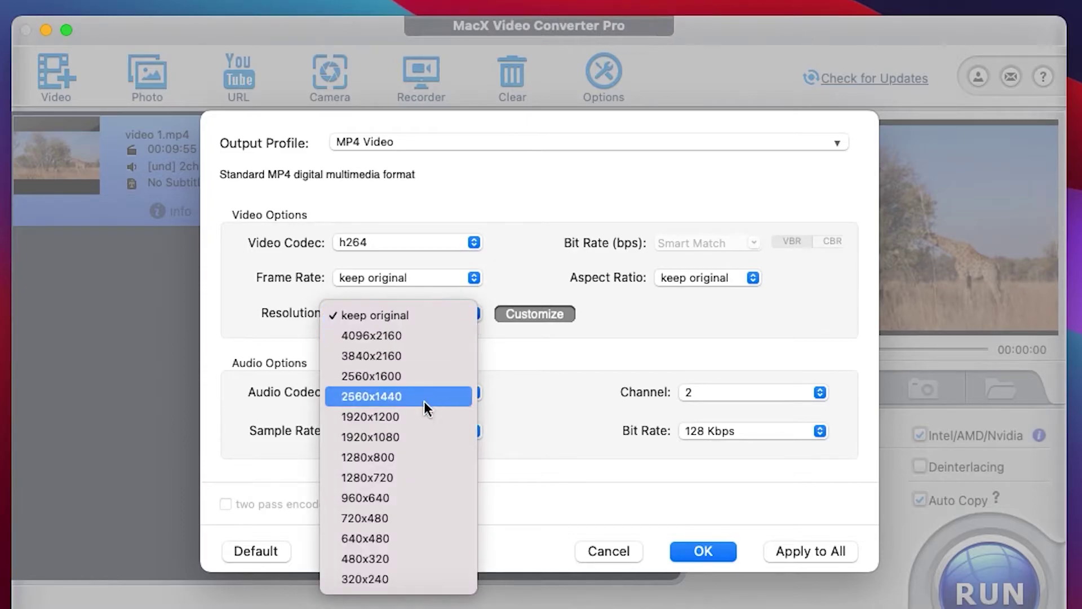
pyautogui.click(395, 474)
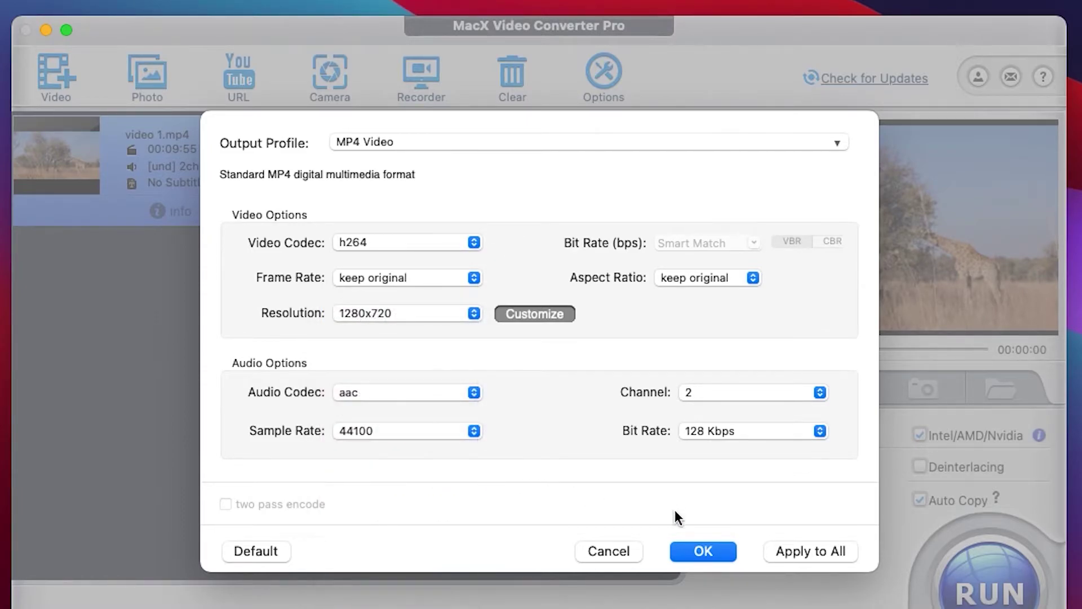
pyautogui.click(702, 552)
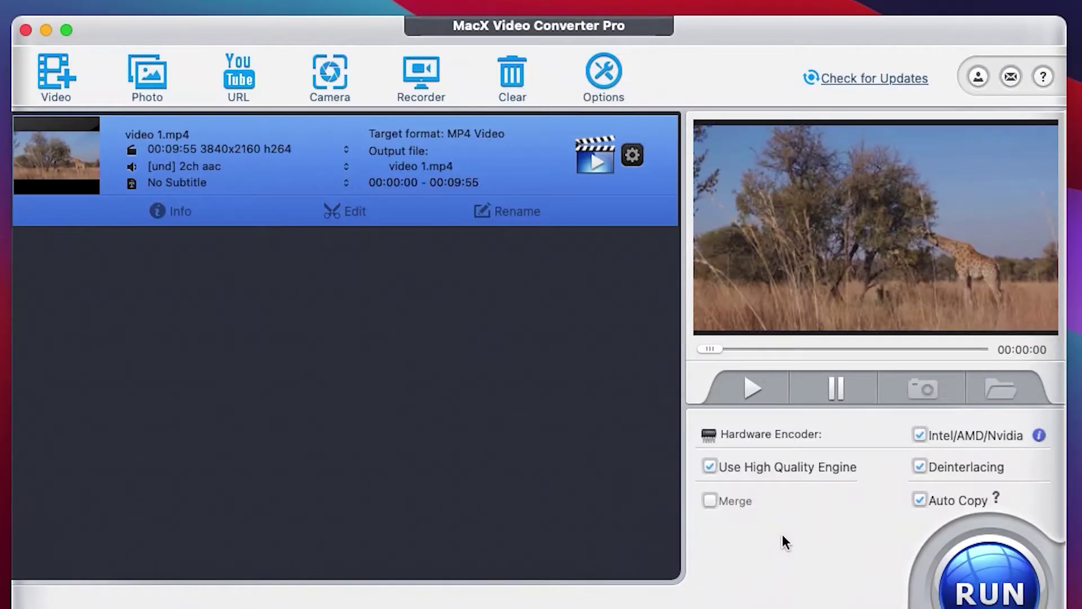
# Run the conversion to produce the 164.2 MB video 1.mp4 in Mac Video Library
pyautogui.click(971, 569)
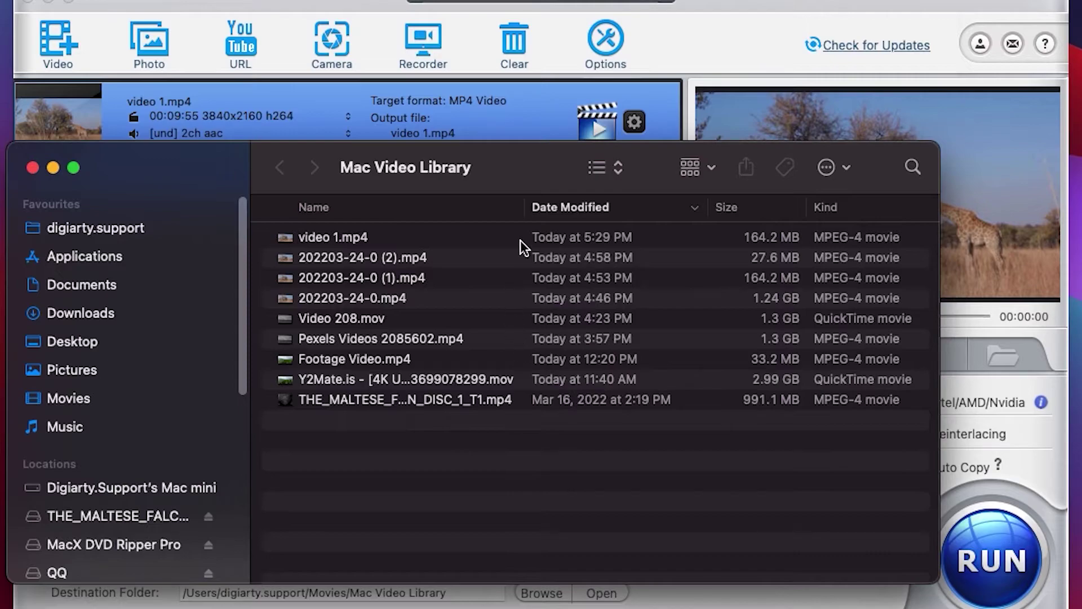
pyautogui.click(520, 241)
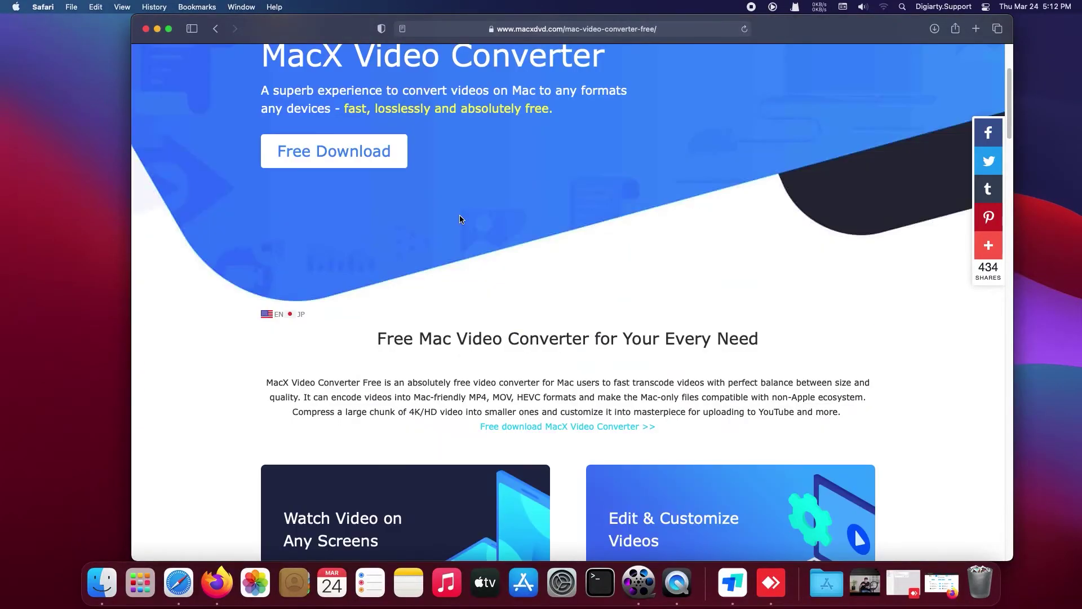
pyautogui.scroll(4, 459, 219)
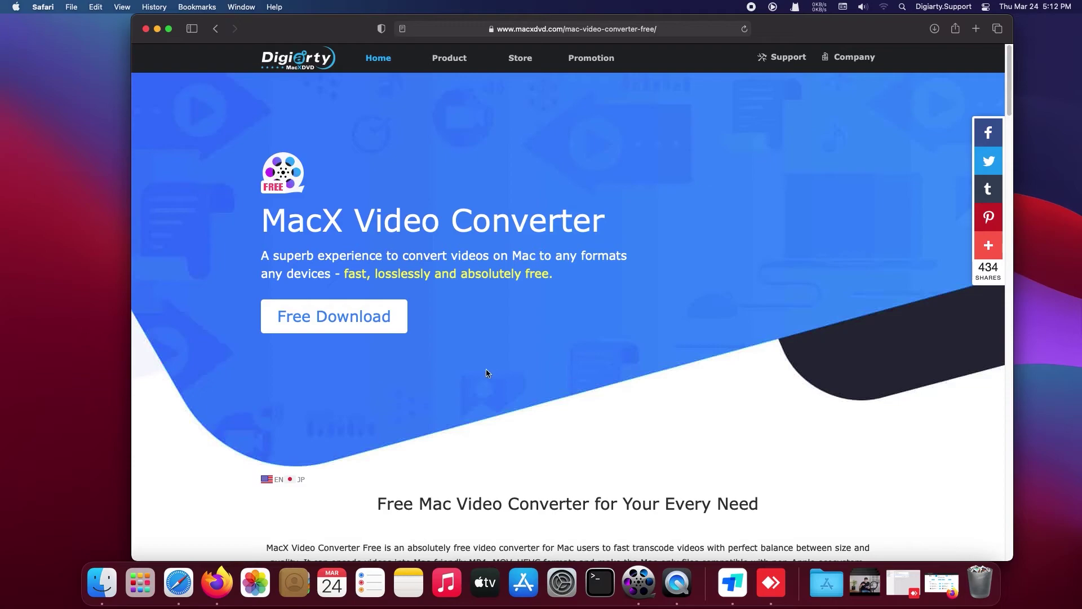
pyautogui.scroll(-1, 487, 373)
pyautogui.scroll(-4, 472, 395)
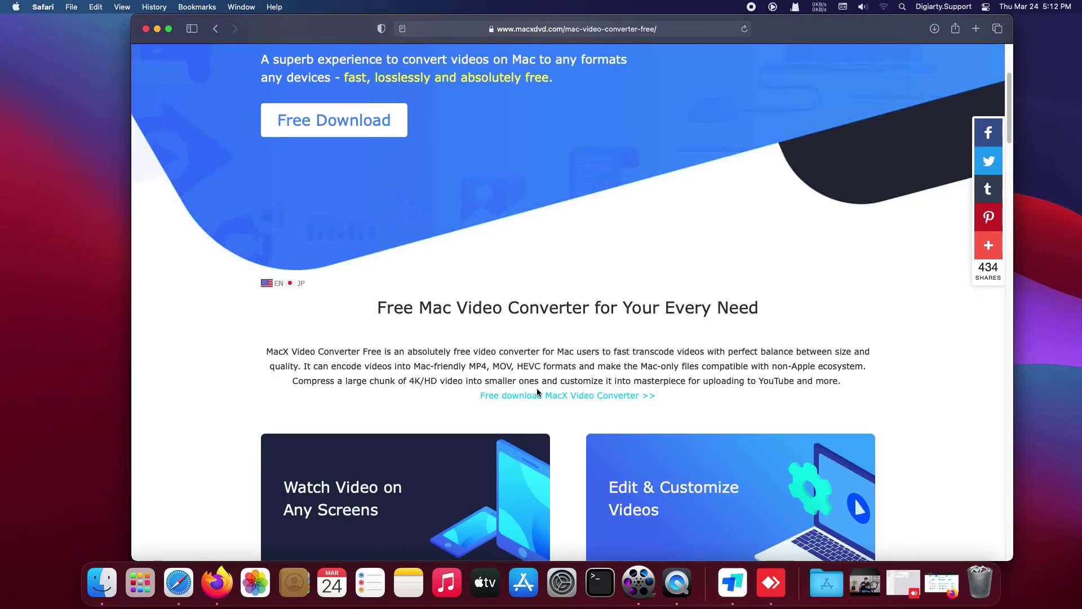